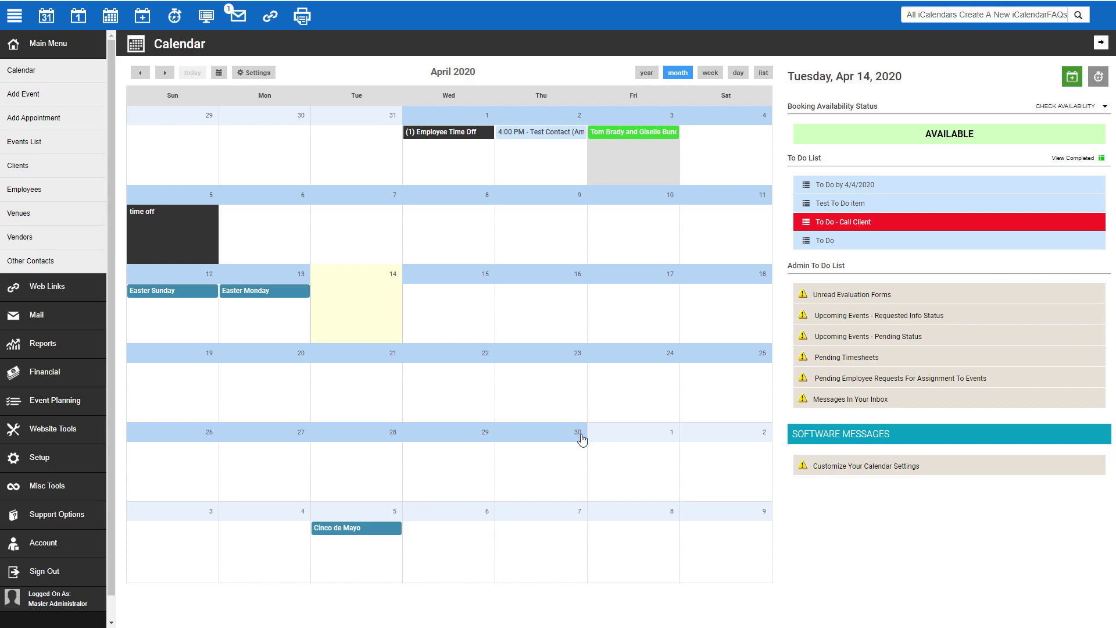
Step: Open the iCalendar feeds page from the Setup section of the sidebar
click(37, 457)
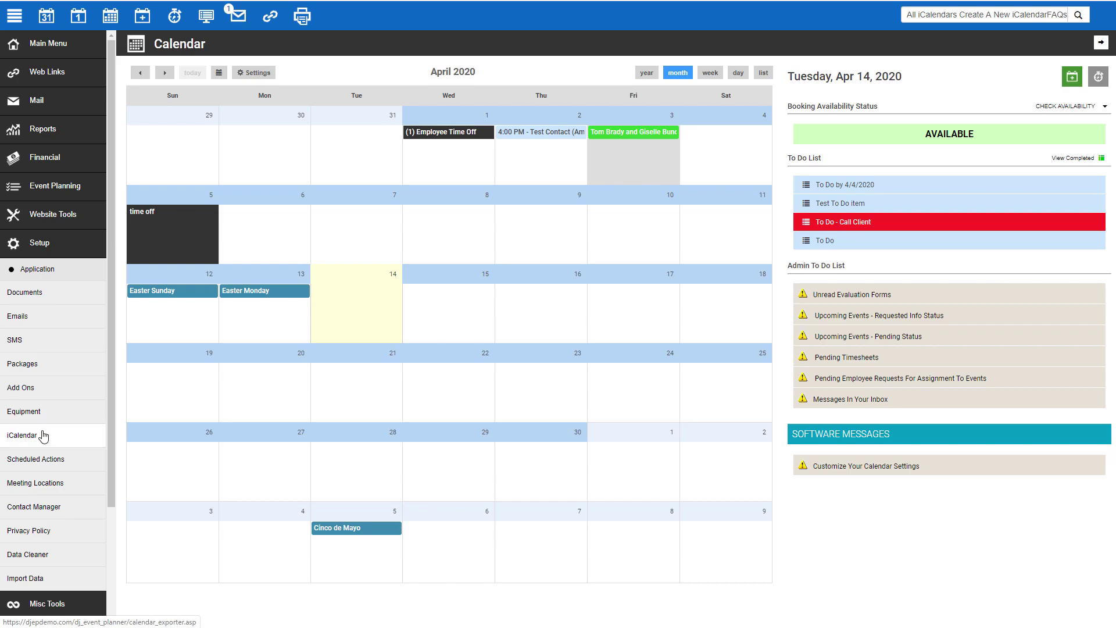
click(43, 436)
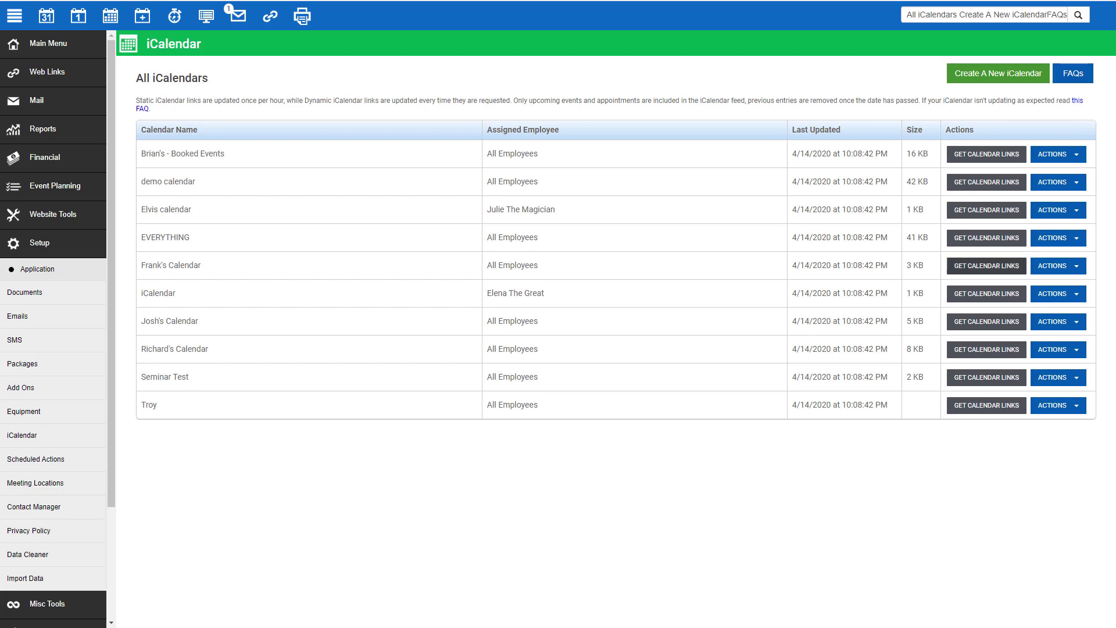
Step: Create a new iCalendar named 'Test Calendar' with the Event Name title tag, assigned to Doctor Fox
click(992, 79)
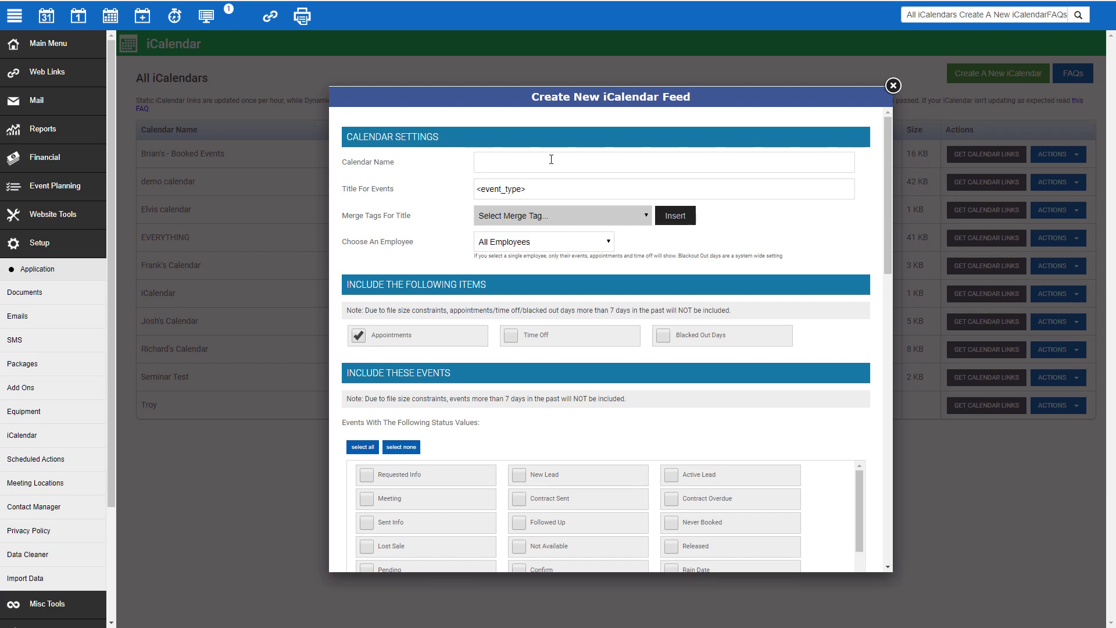
click(551, 159)
text(Test Calendar)
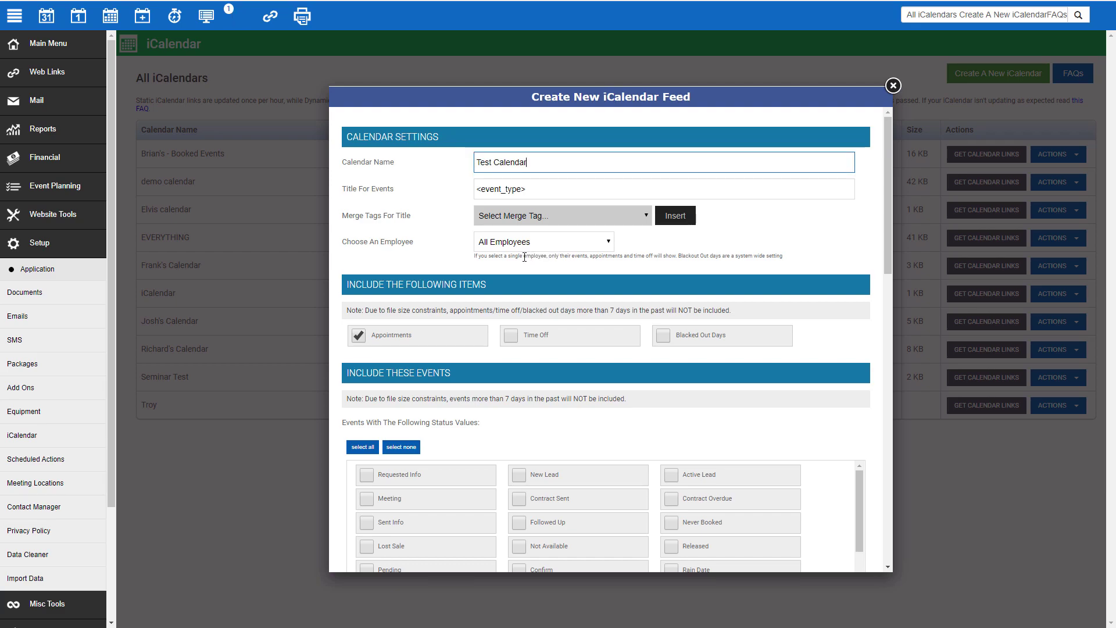
click(516, 221)
click(500, 252)
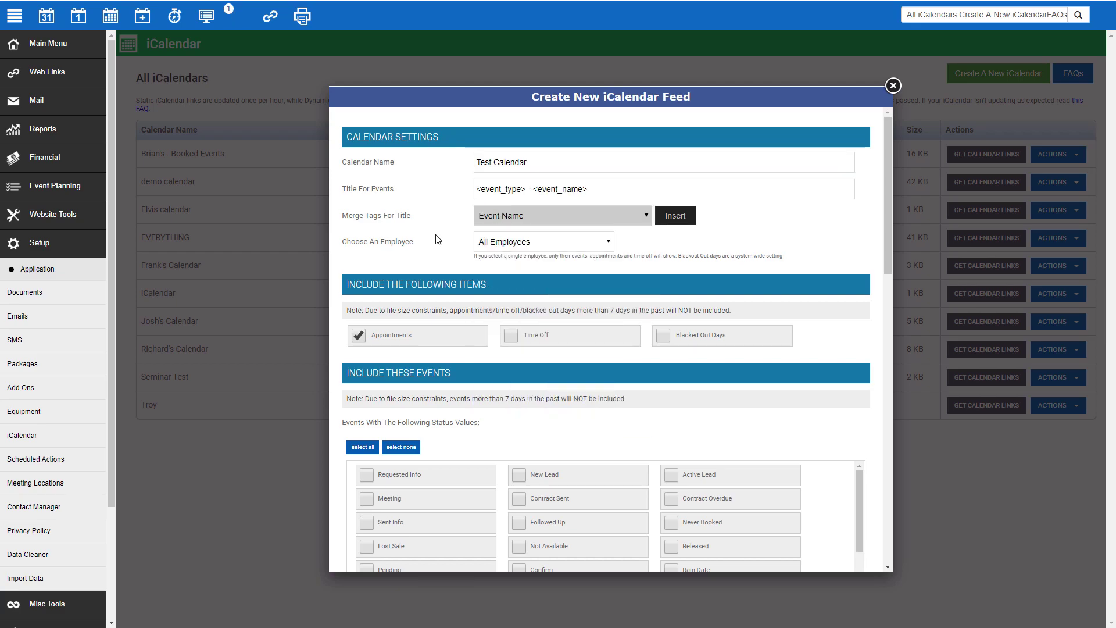
click(524, 247)
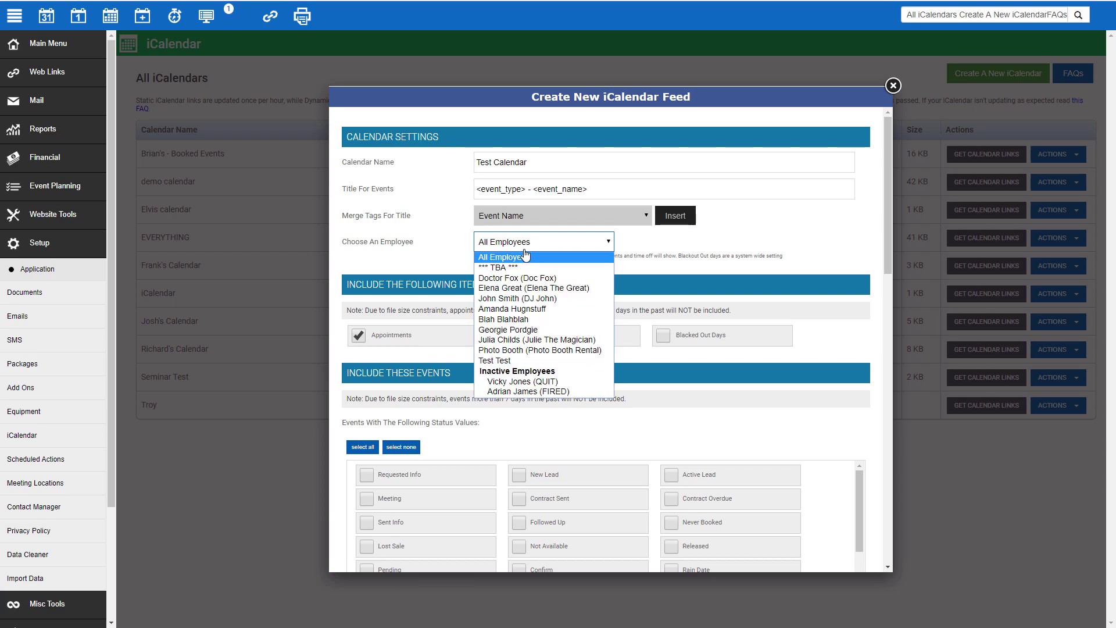
click(512, 279)
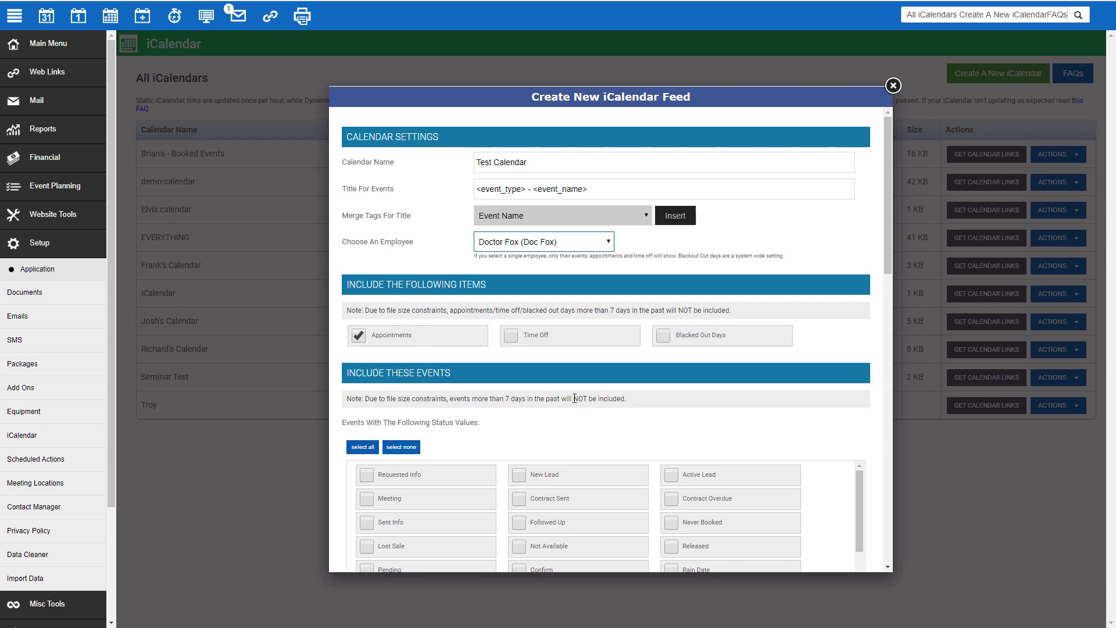
Step: Include Pending events and Venue Contact Information in the Test Calendar feed
scroll(563, 328, down, 3)
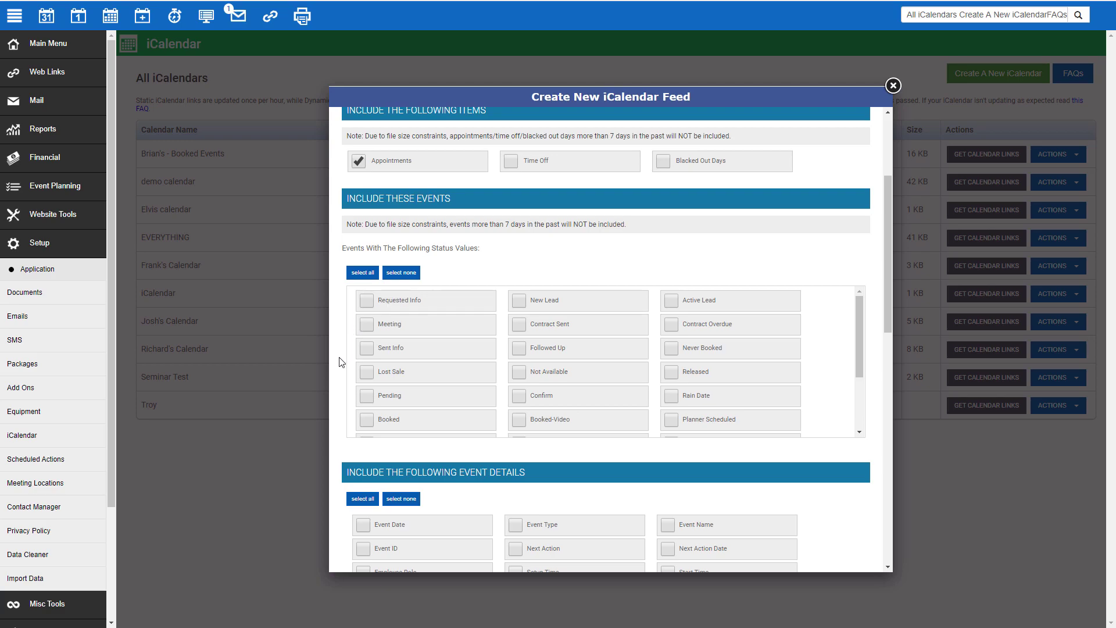
click(366, 395)
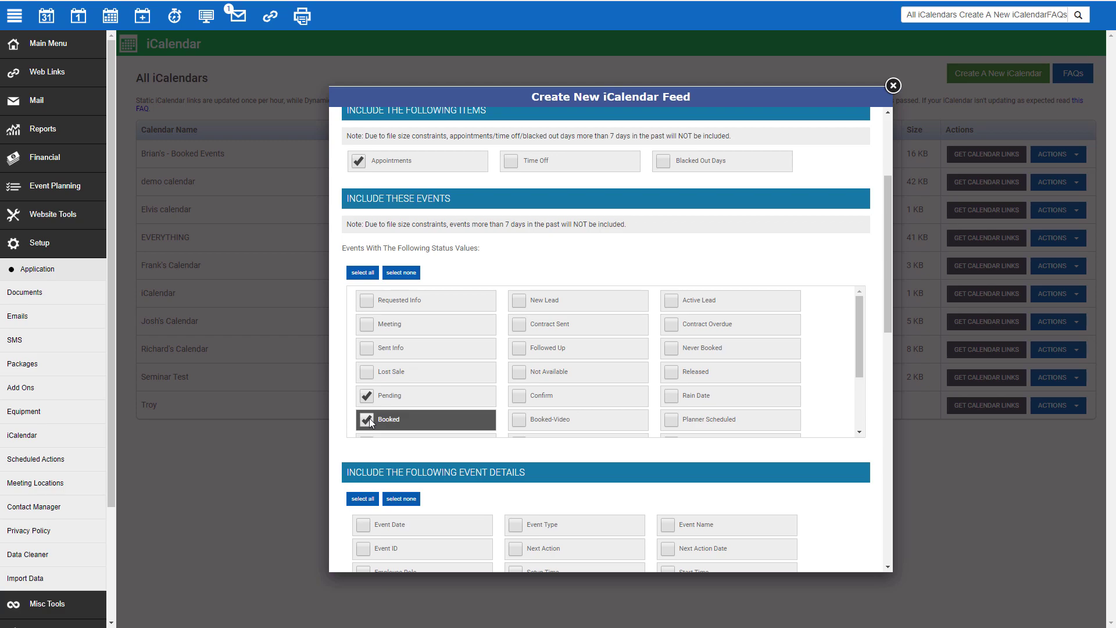
scroll(354, 325, down, 5)
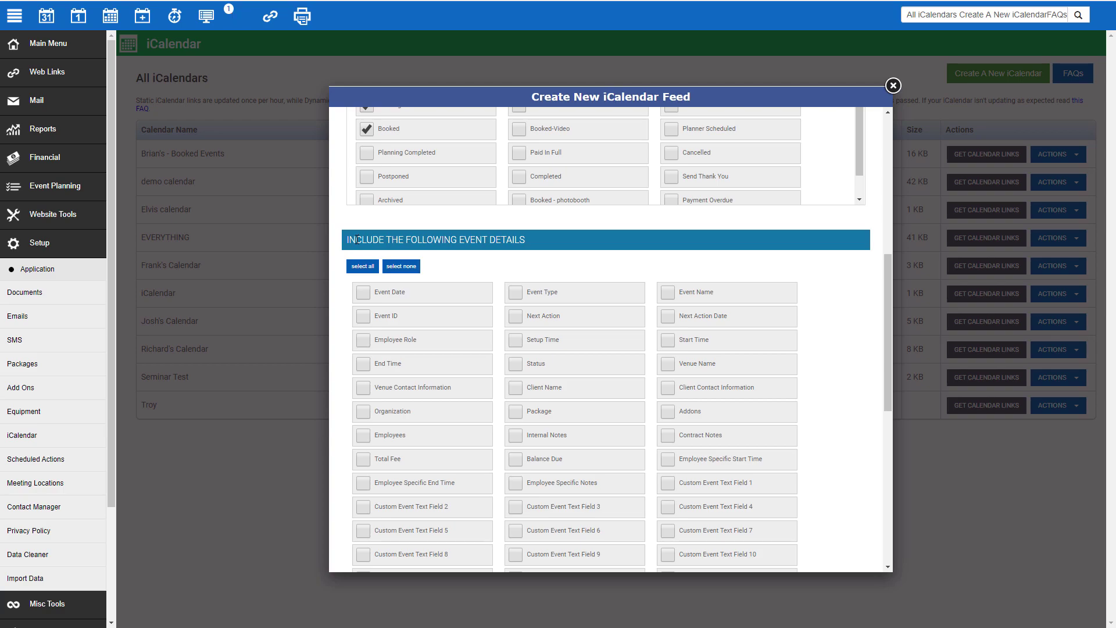
click(363, 389)
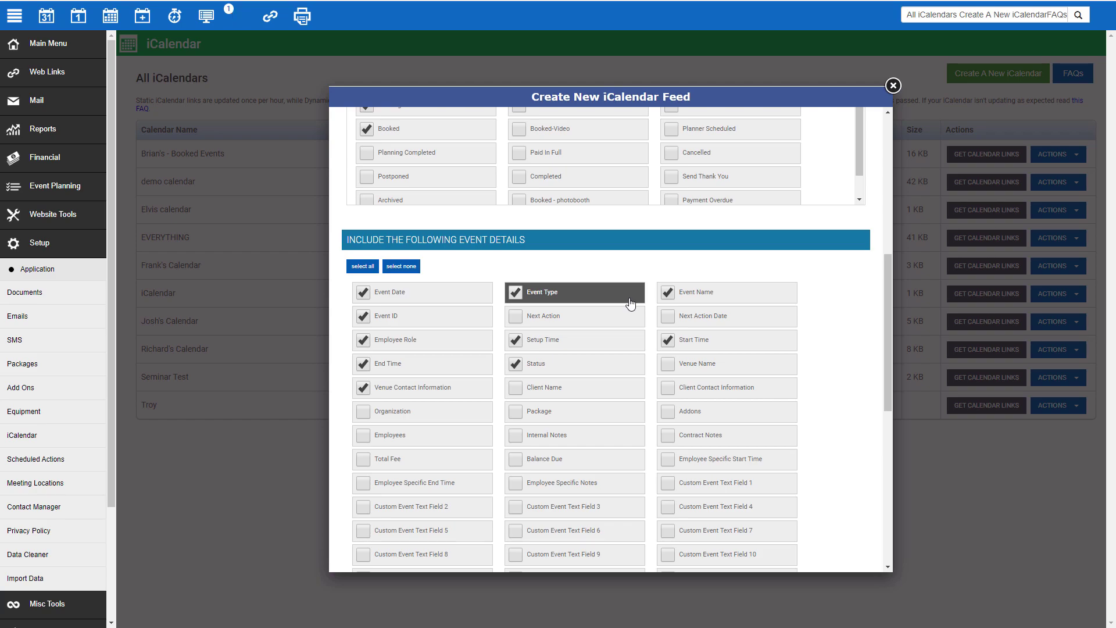
Step: Make the feed visible to Doctor Fox under Employee Portal Visibility
scroll(631, 302, down, 6)
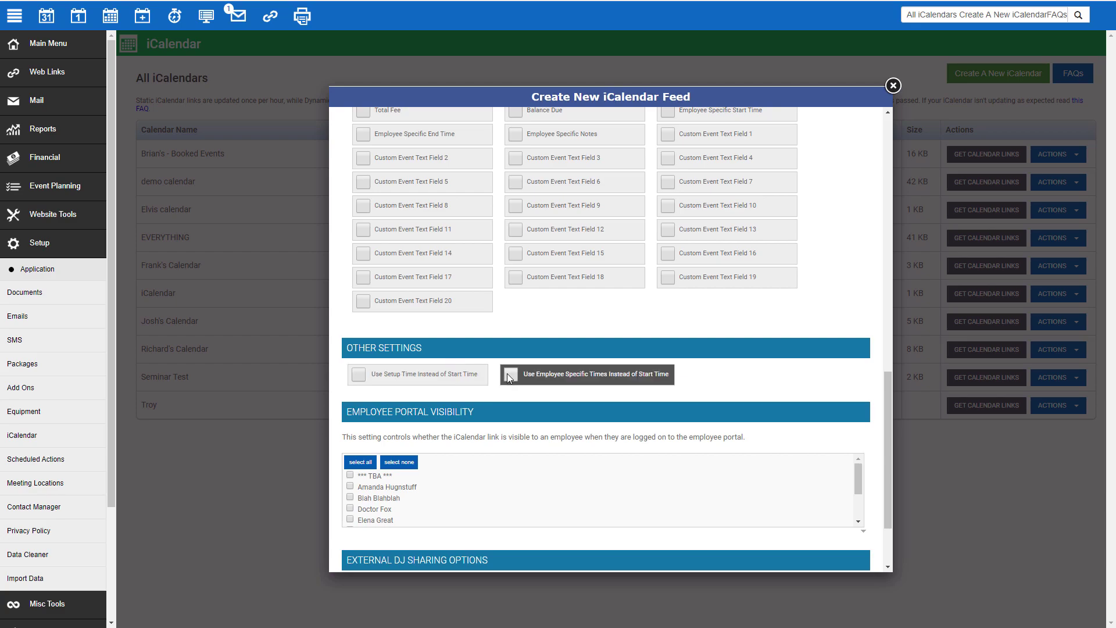
scroll(500, 372, down, 2)
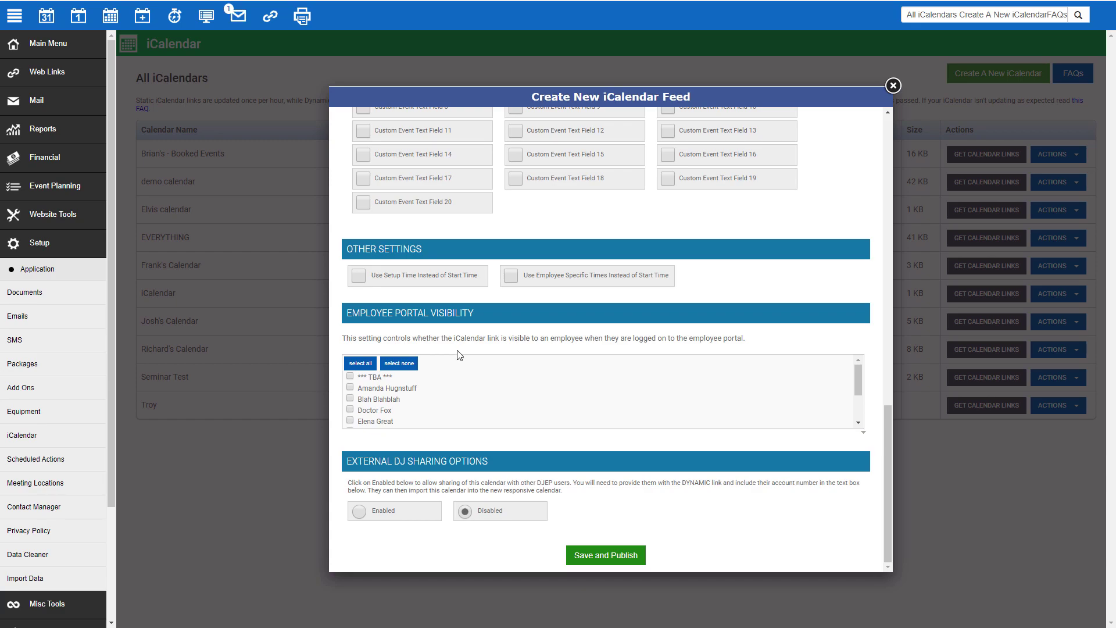
click(350, 410)
Step: Enable External DJ Sharing, review its note, then set it back to Disabled and confirm
click(368, 512)
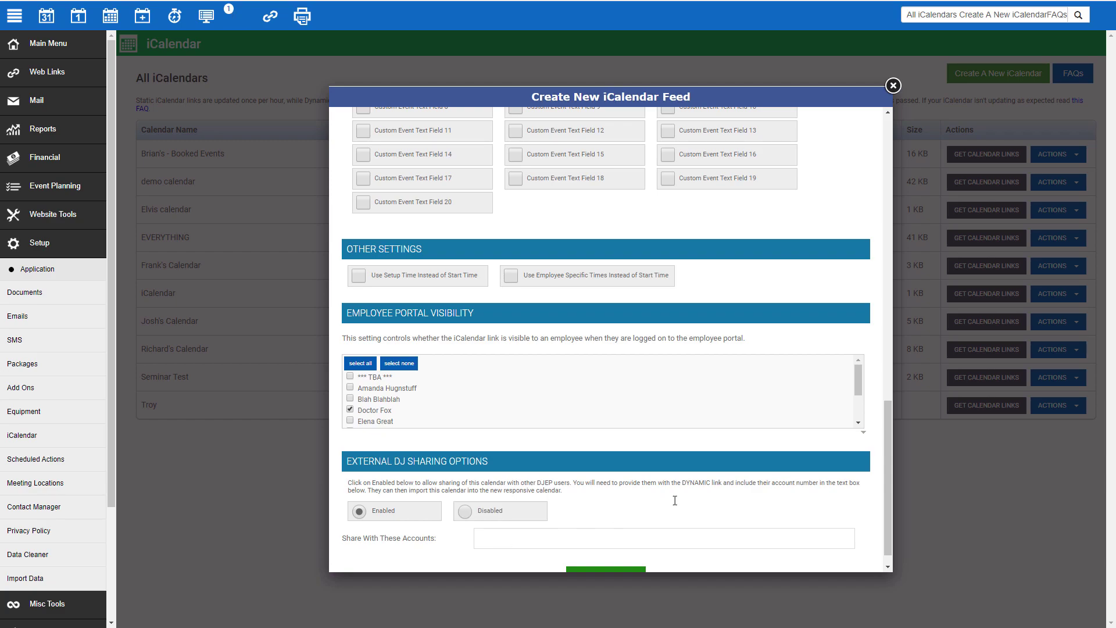
double_click(698, 483)
drag(718, 483, 719, 487)
scroll(653, 483, down, 1)
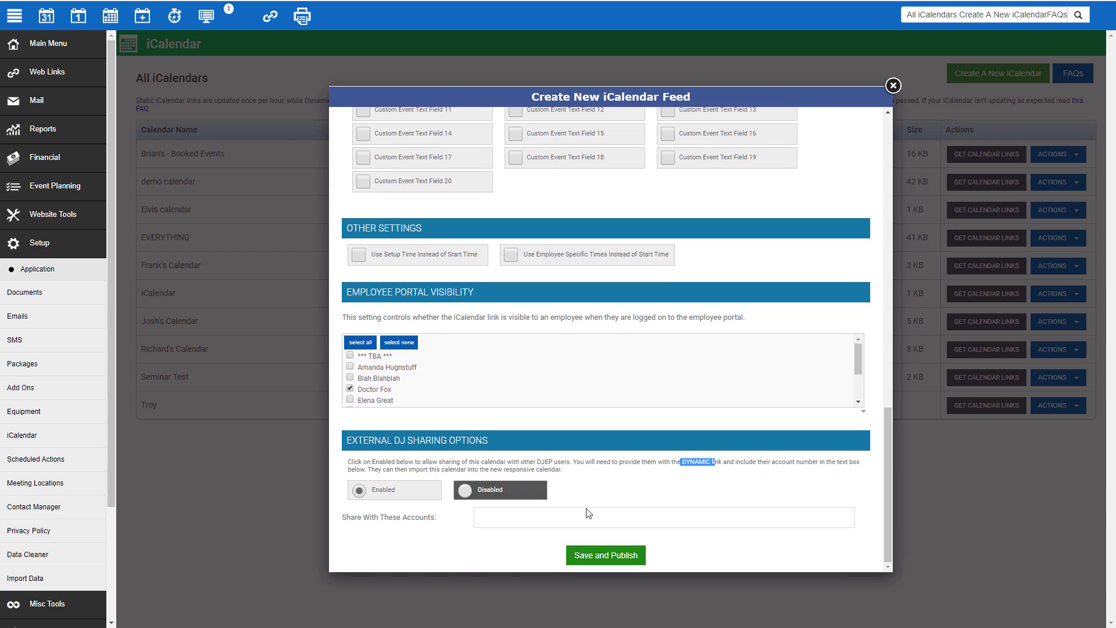
click(465, 491)
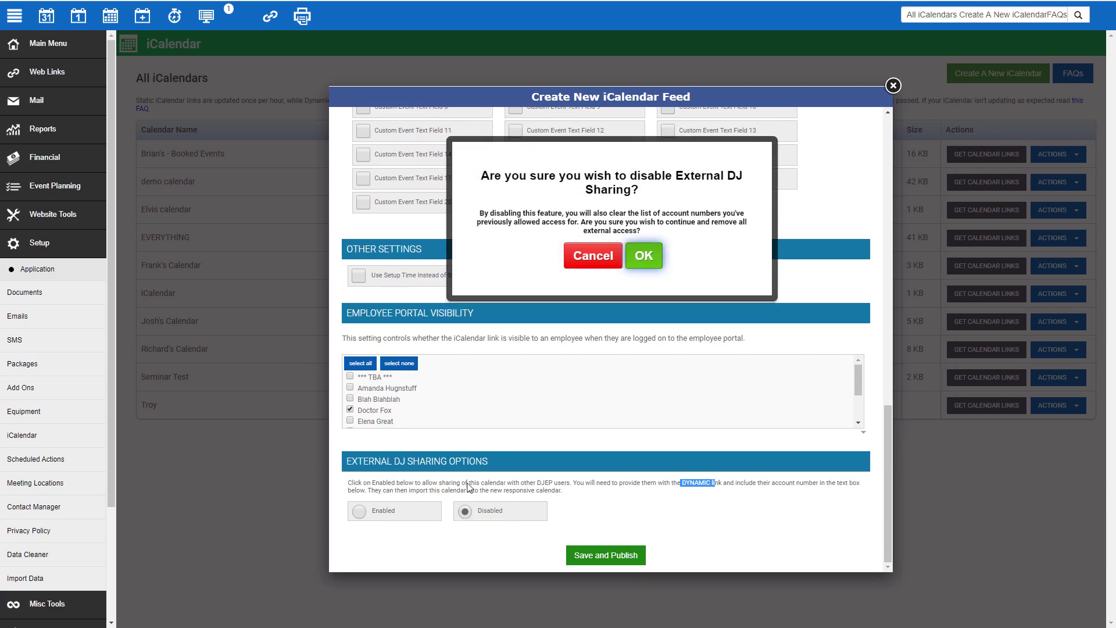
click(644, 239)
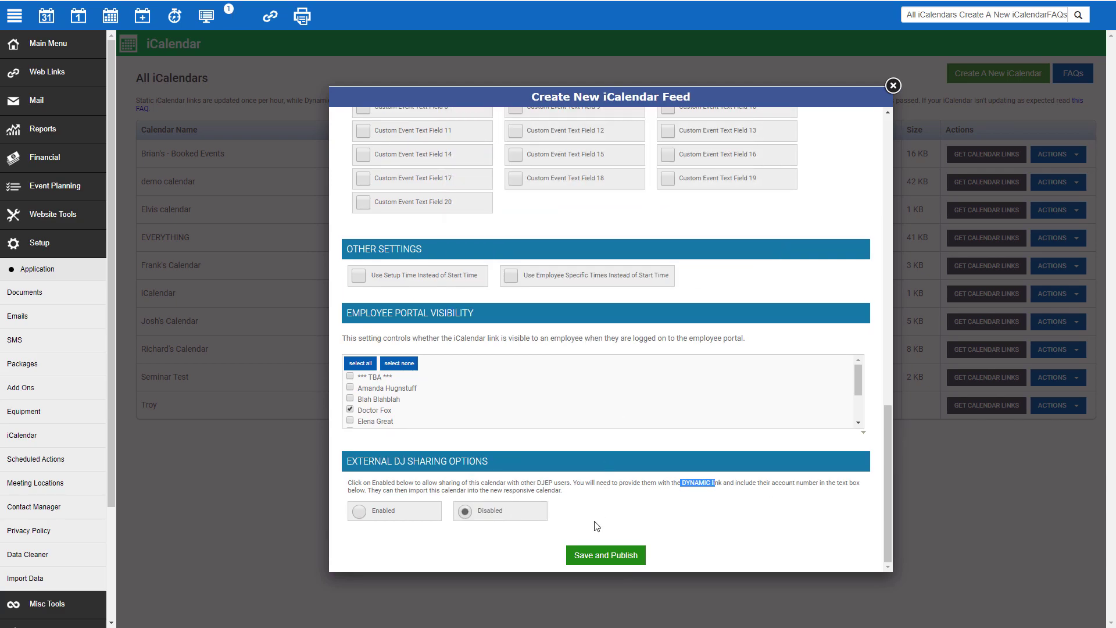
Step: Save and publish Test Calendar so it joins the All iCalendars list
click(591, 557)
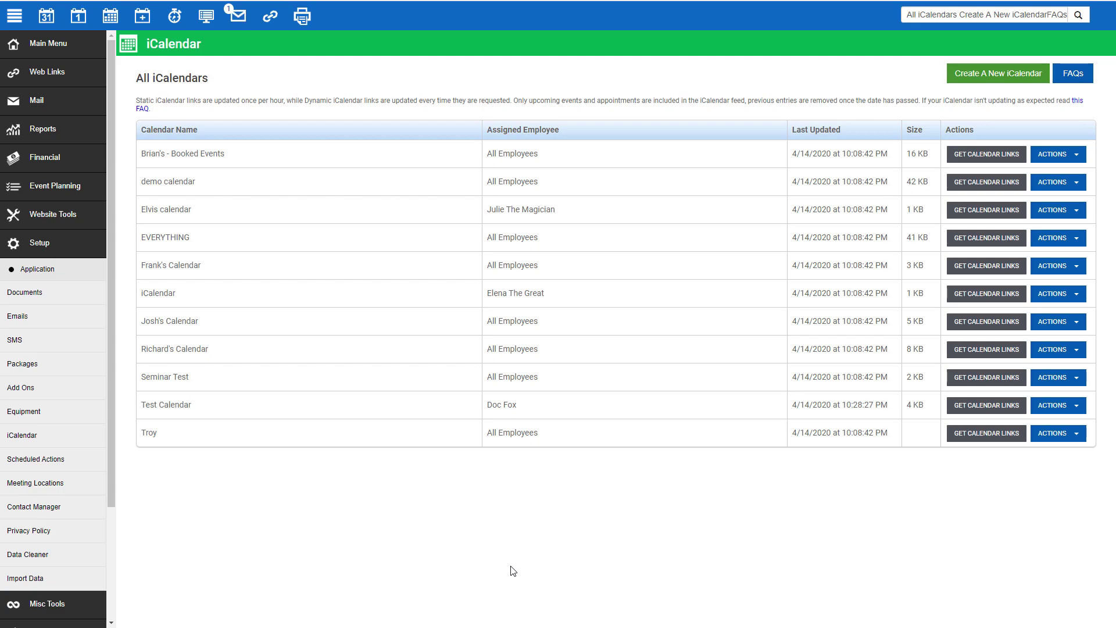
Step: Show Test Calendar's static and dynamic links and QR code, scrolling through the modal
click(987, 405)
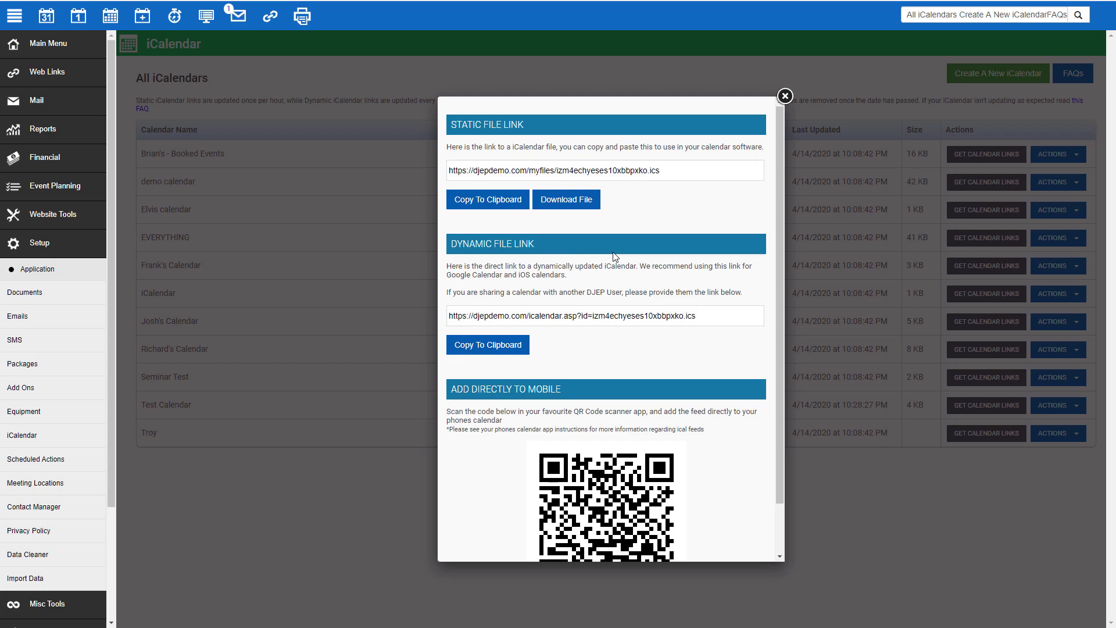
scroll(615, 257, down, 1)
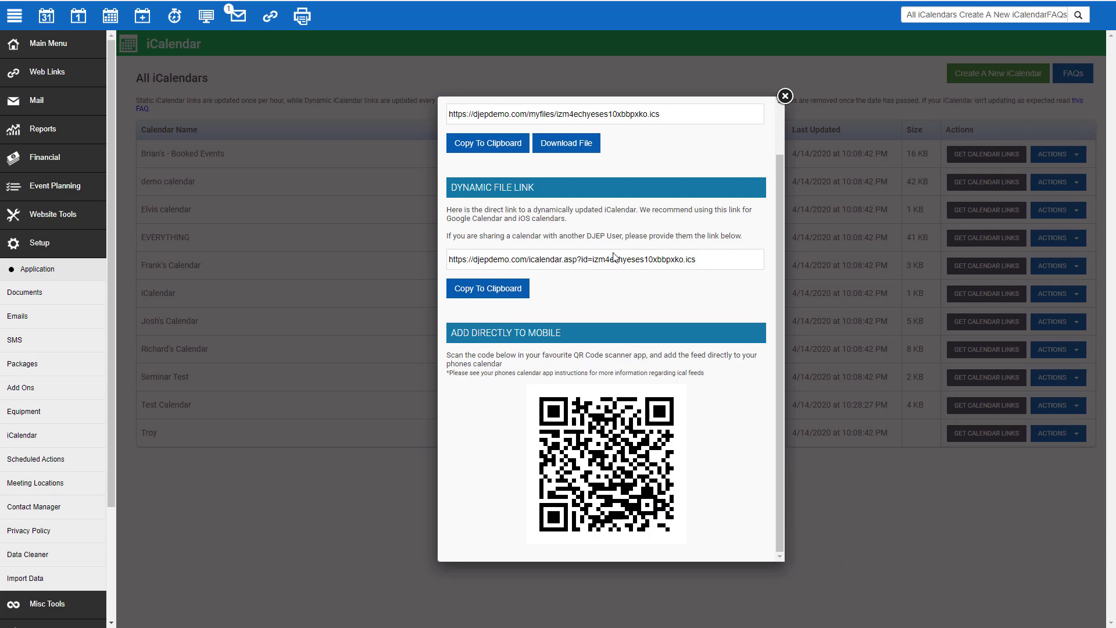
scroll(647, 483, up, 1)
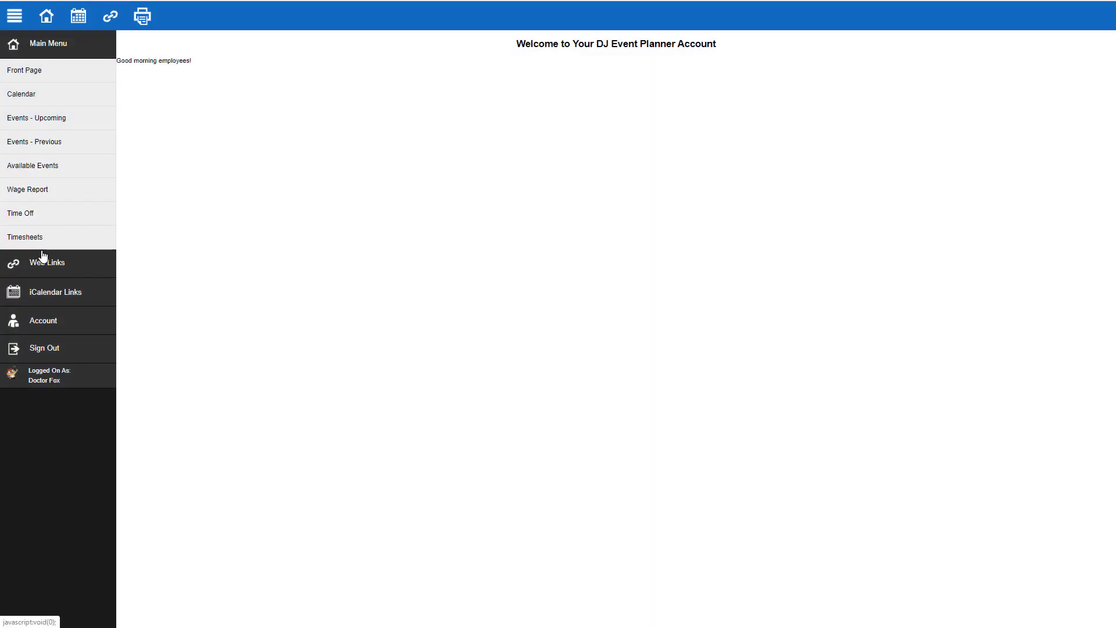
Step: From the portal's iCalendar Links page, show the feed links for Test Calendar
click(45, 294)
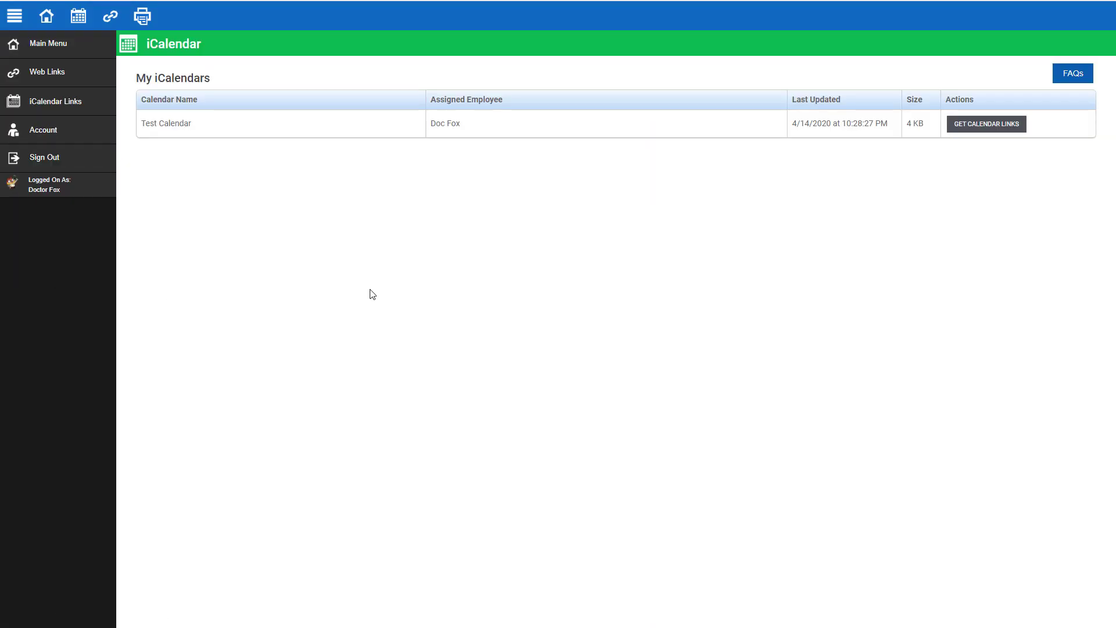
click(1003, 131)
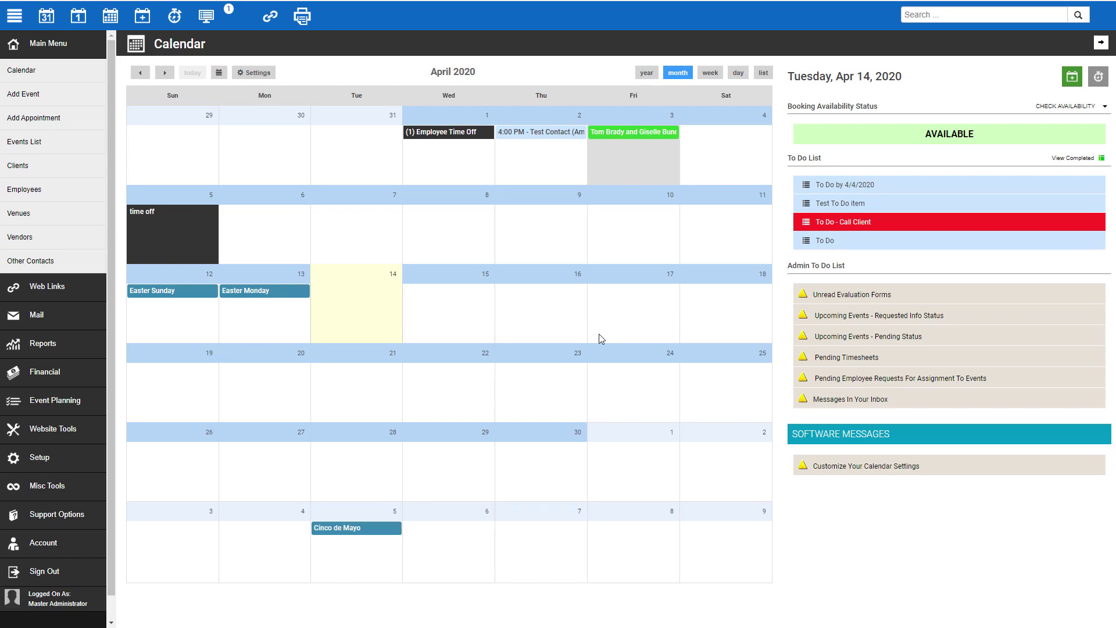
Step: Paste the Test Calendar feed URL into DJEP Calendars slot #1 and save the settings
click(256, 74)
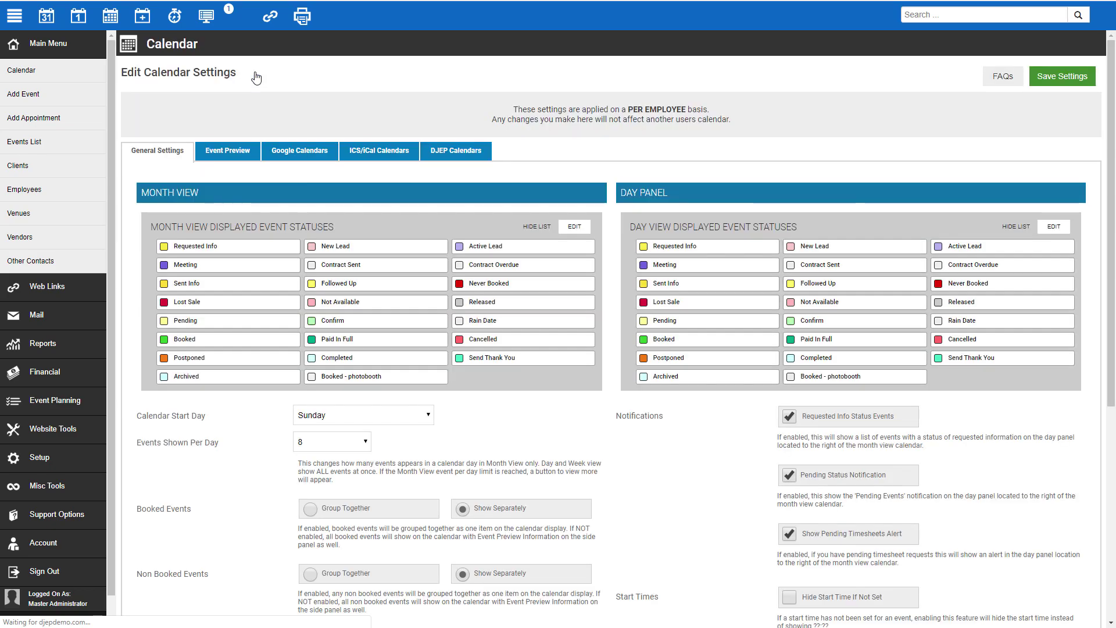
click(458, 153)
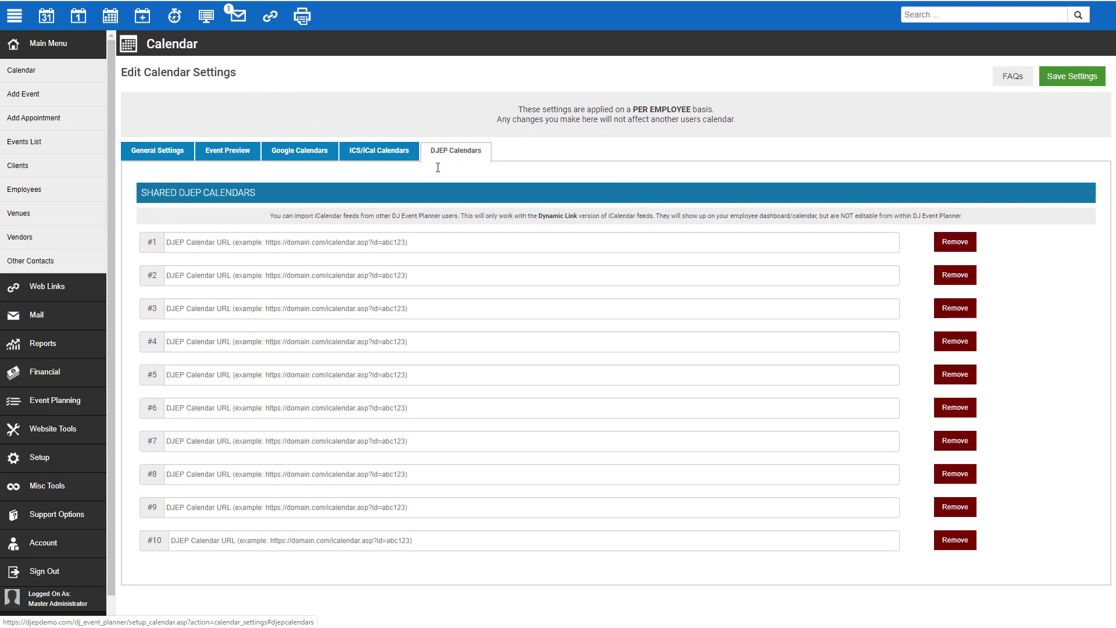
click(349, 241)
text(https://djepdemo.com/icalendar.asp?id=izm4echyeses10xbbpxko.ics)
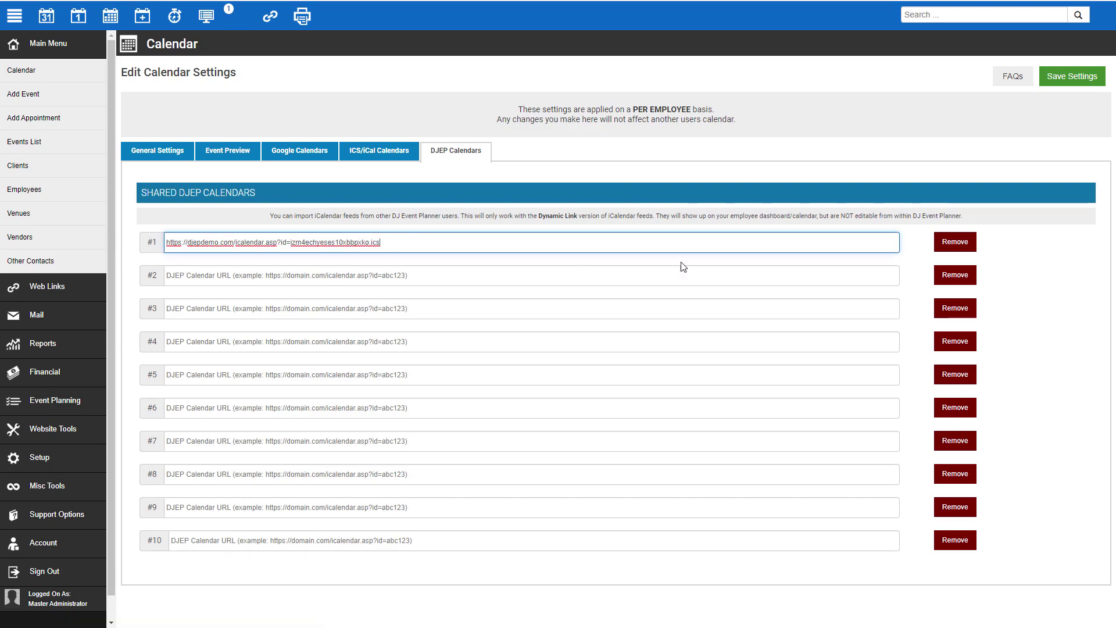
click(1075, 78)
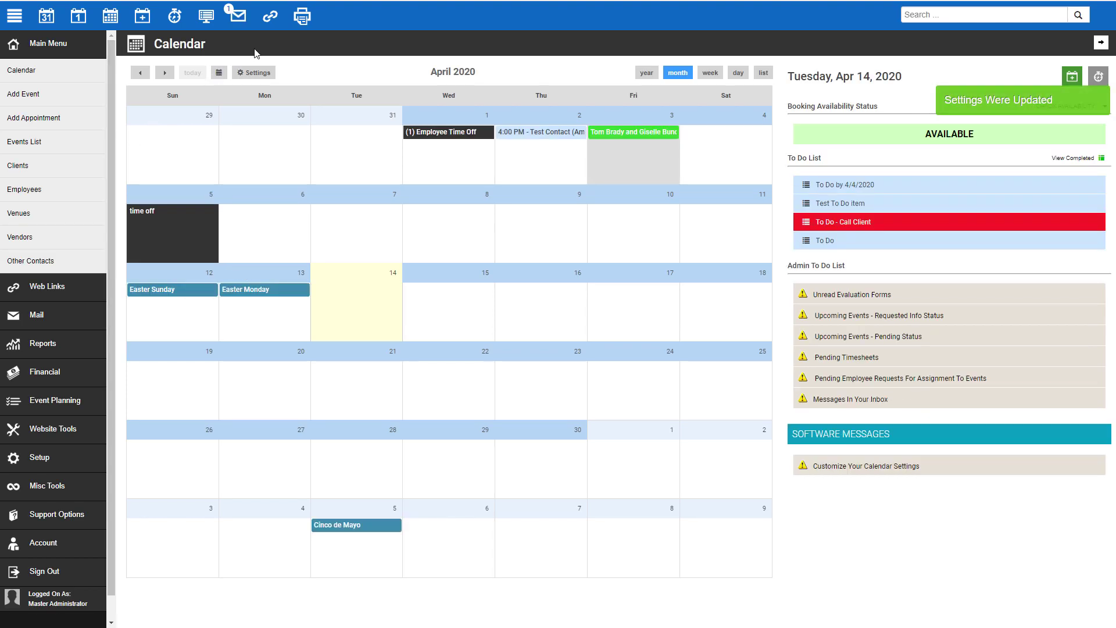
Step: Remove shared DJEP calendar #1, confirm the removal, and save the calendar settings
click(254, 73)
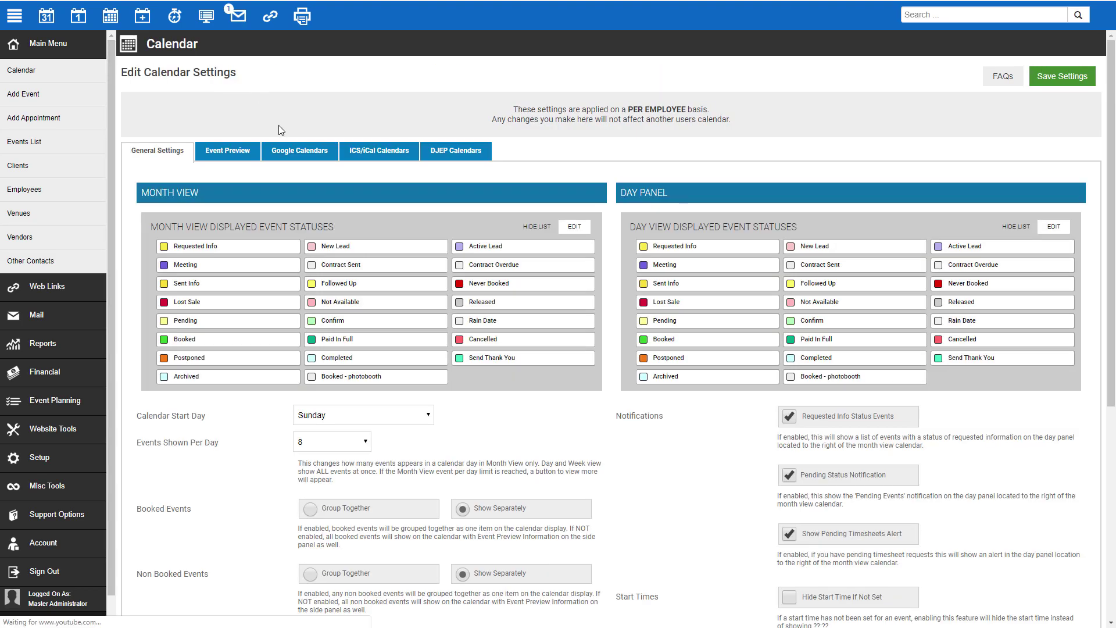
click(455, 151)
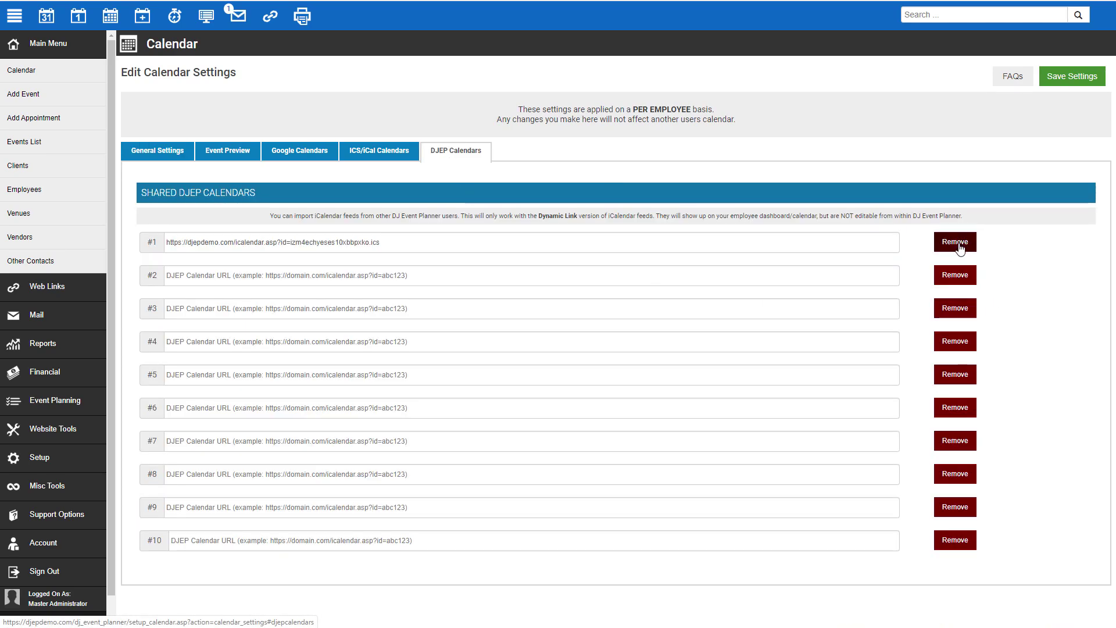
click(955, 242)
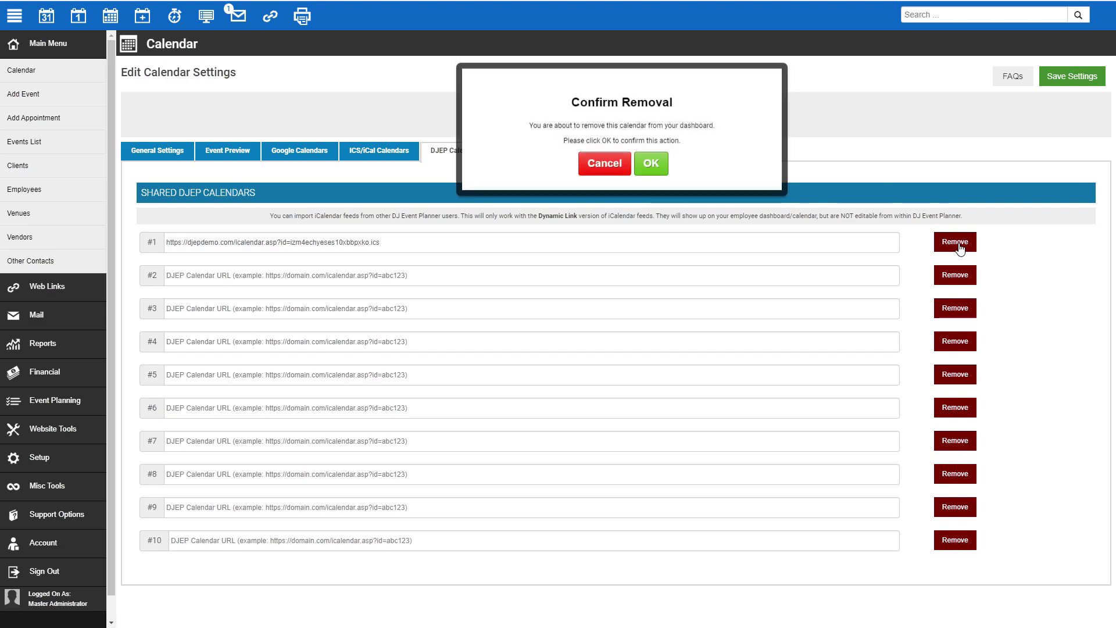
click(649, 164)
click(1080, 82)
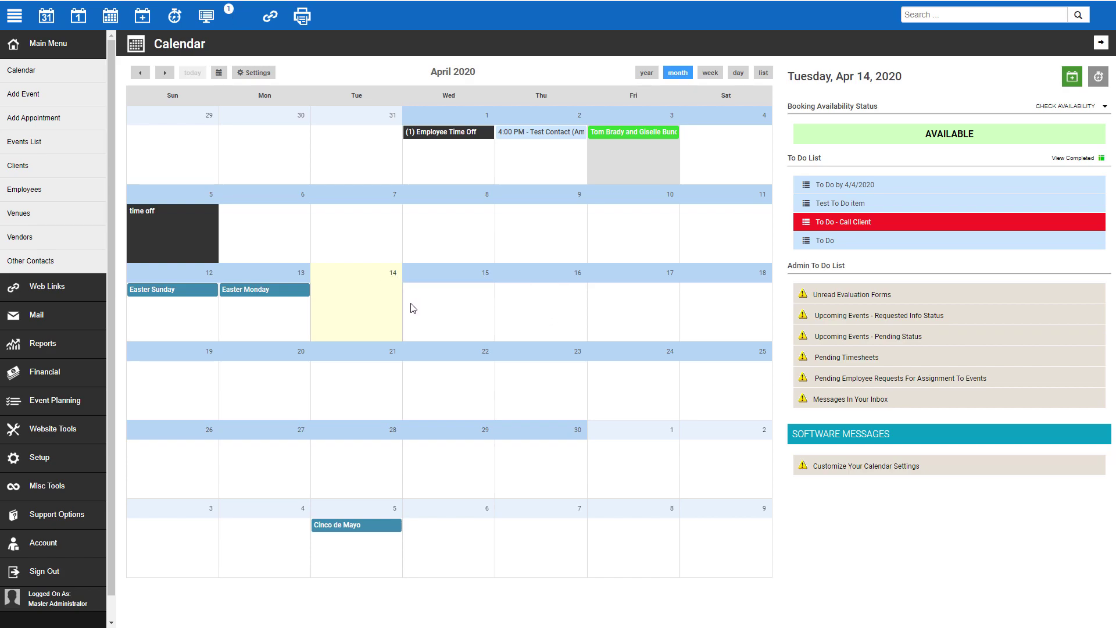
Step: Run Health Check from Test Calendar's Actions menu in the All iCalendars list
click(47, 459)
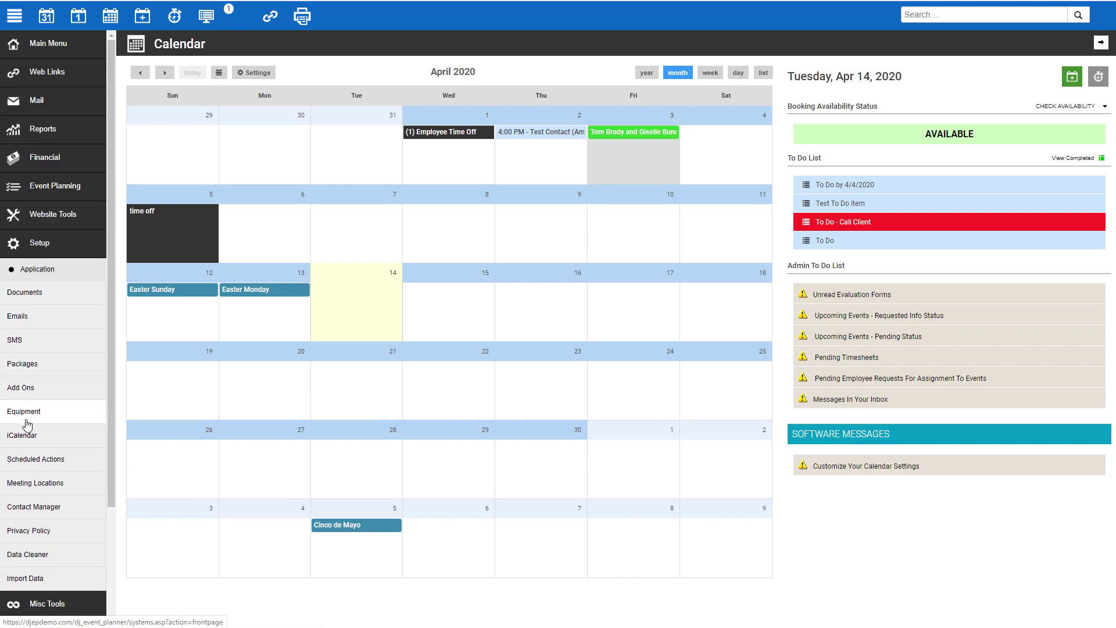
click(26, 434)
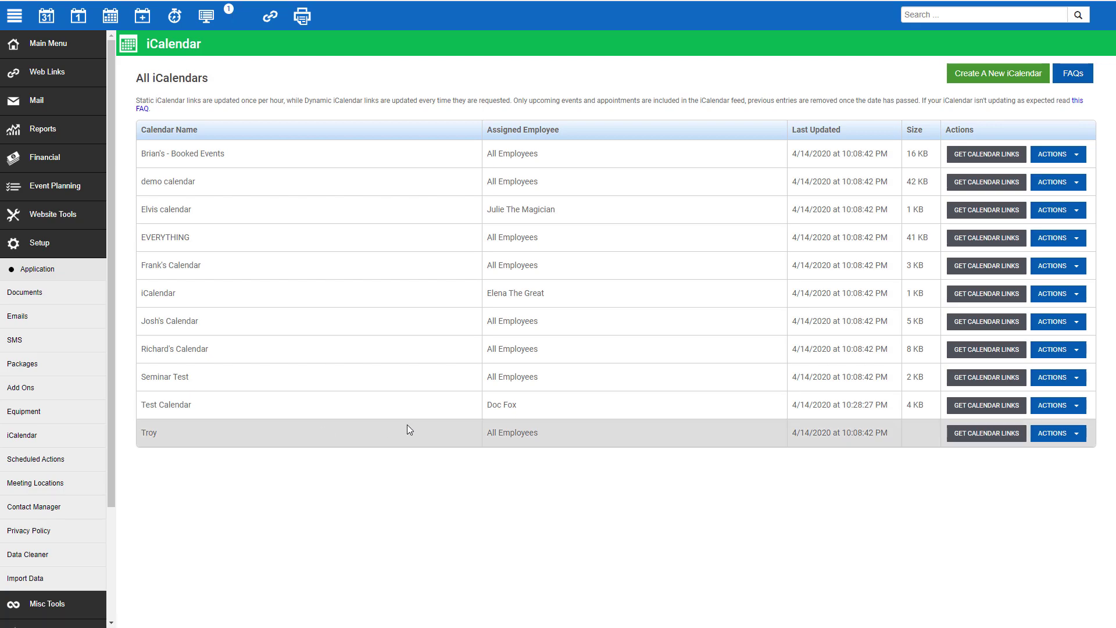
click(1053, 405)
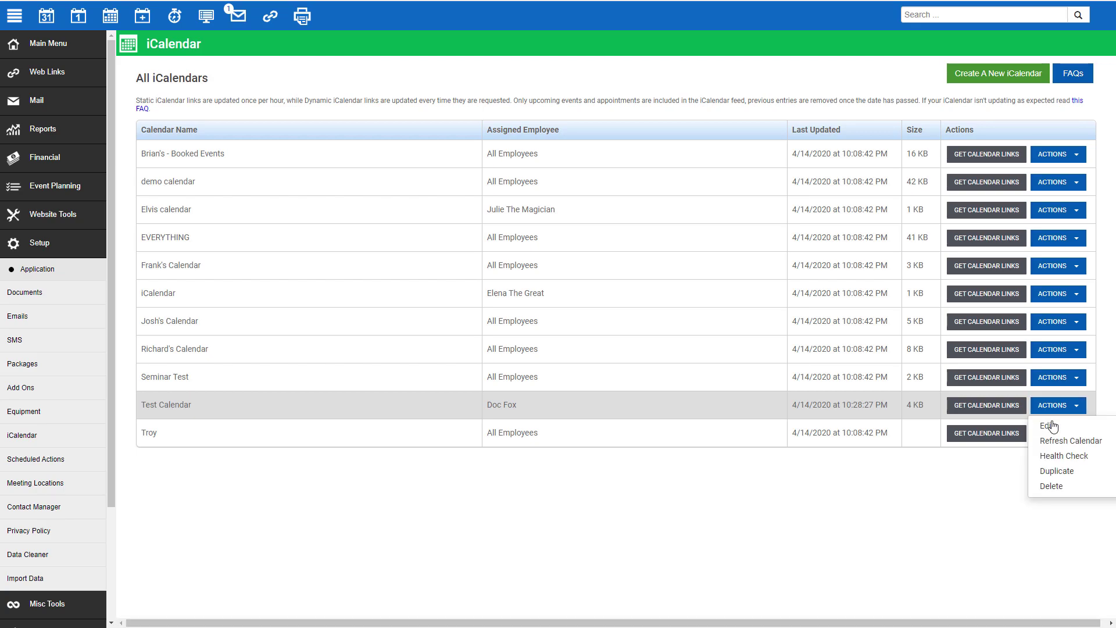
click(1054, 457)
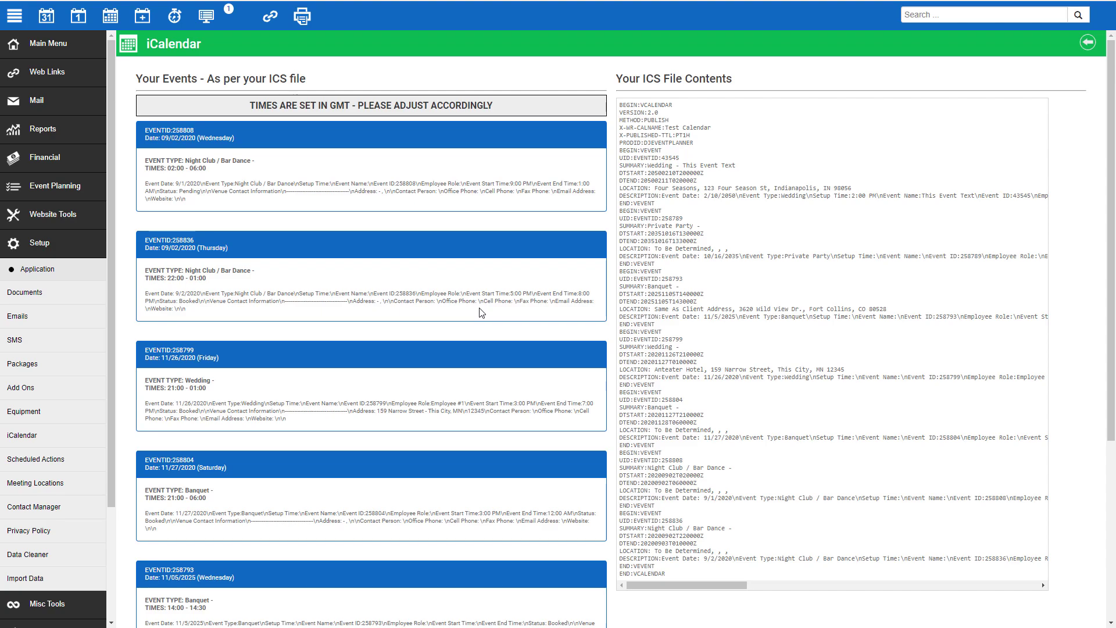
Step: Return to All iCalendars, refresh Test Calendar, and highlight the 48-hour delay note
click(1087, 44)
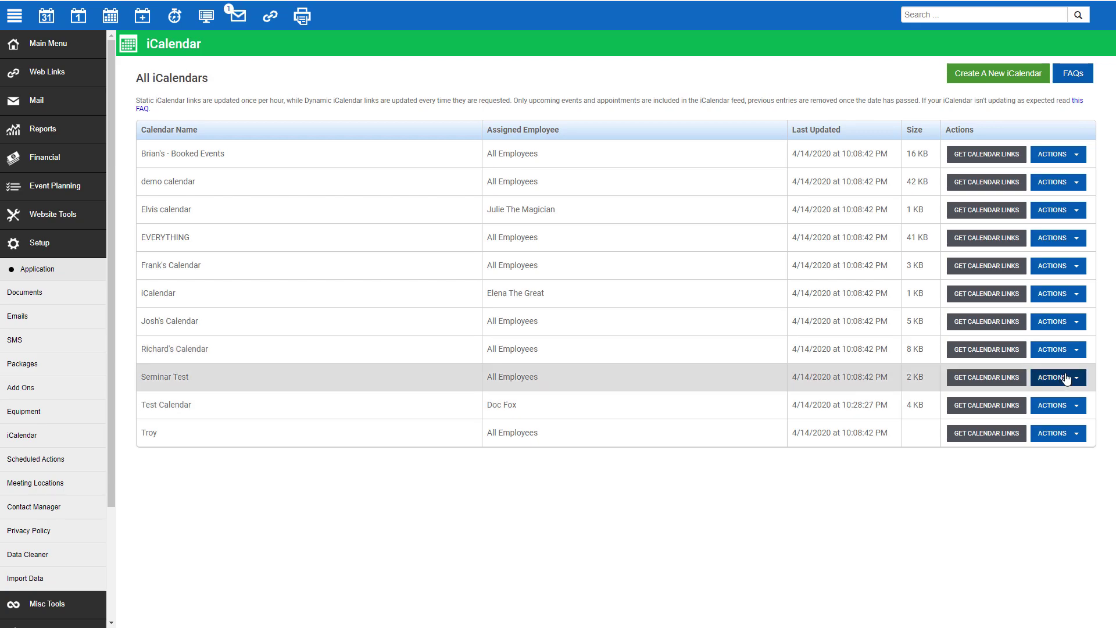
click(1067, 407)
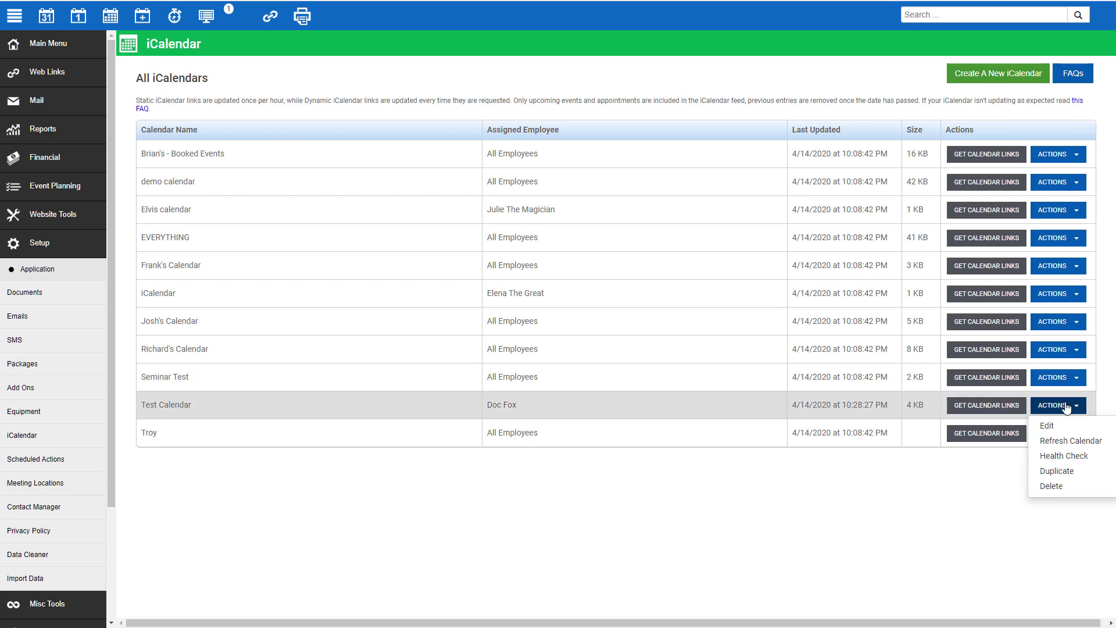
click(1071, 440)
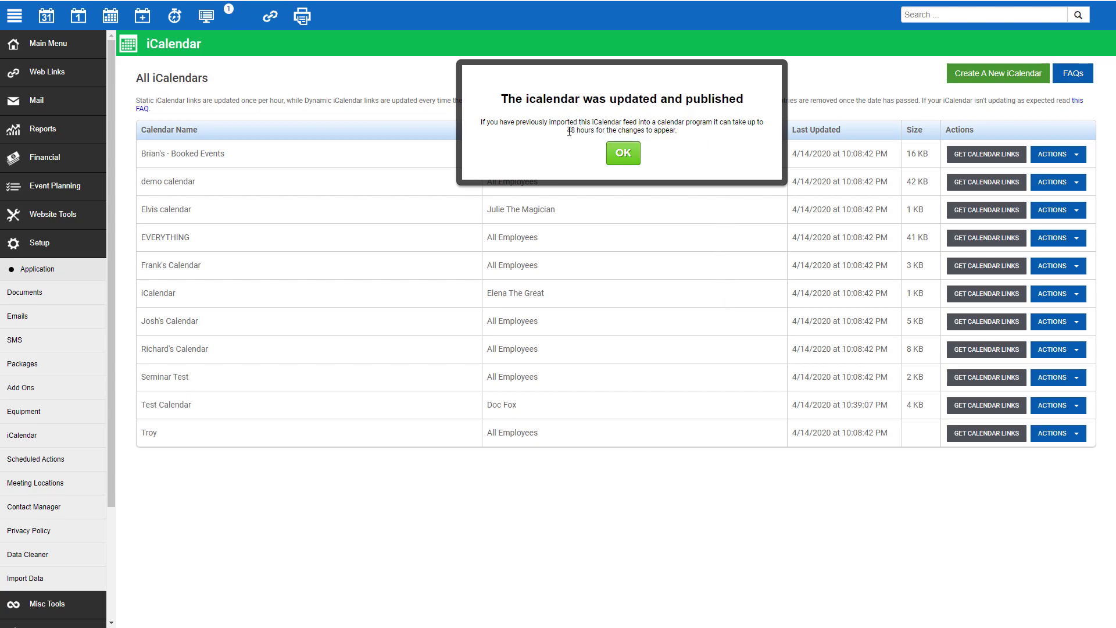
drag(567, 130, 675, 133)
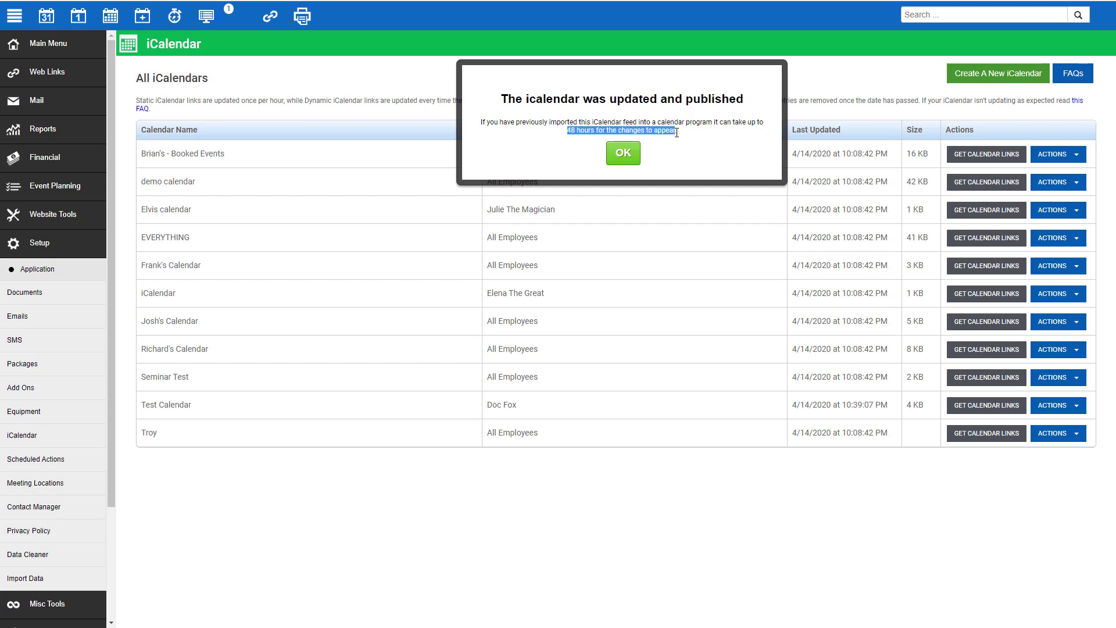
Step: Dismiss the 'The icalendar was updated and published' confirmation with OK
click(625, 155)
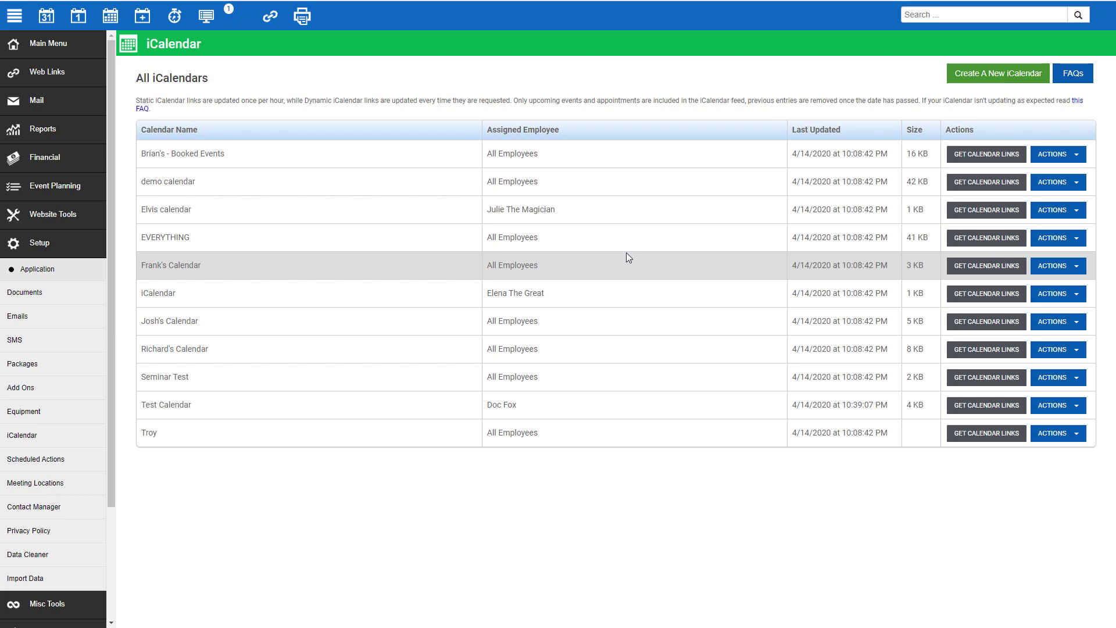